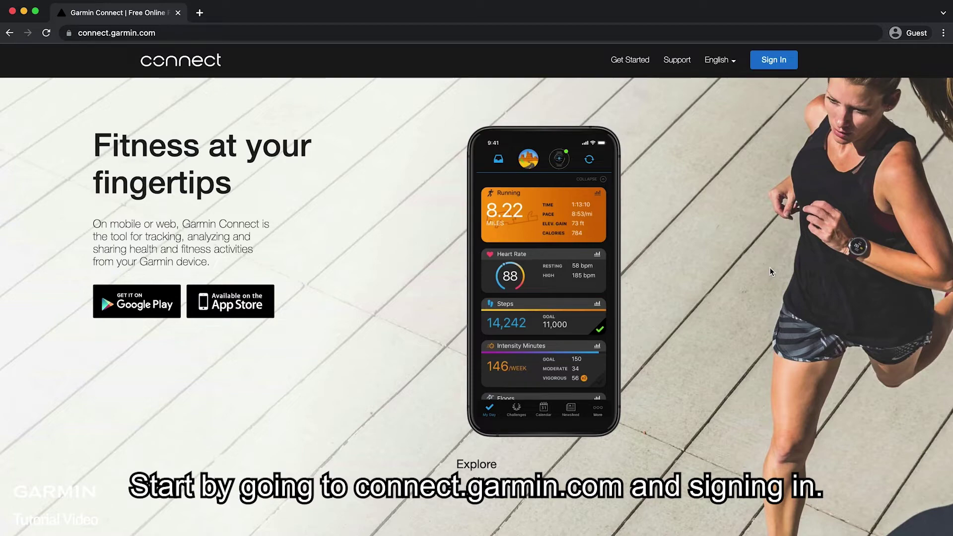
Sign in and go to the April 2022 calendar from the expanded sidebar
{"action": "left_click", "coordinate": [768, 62]}
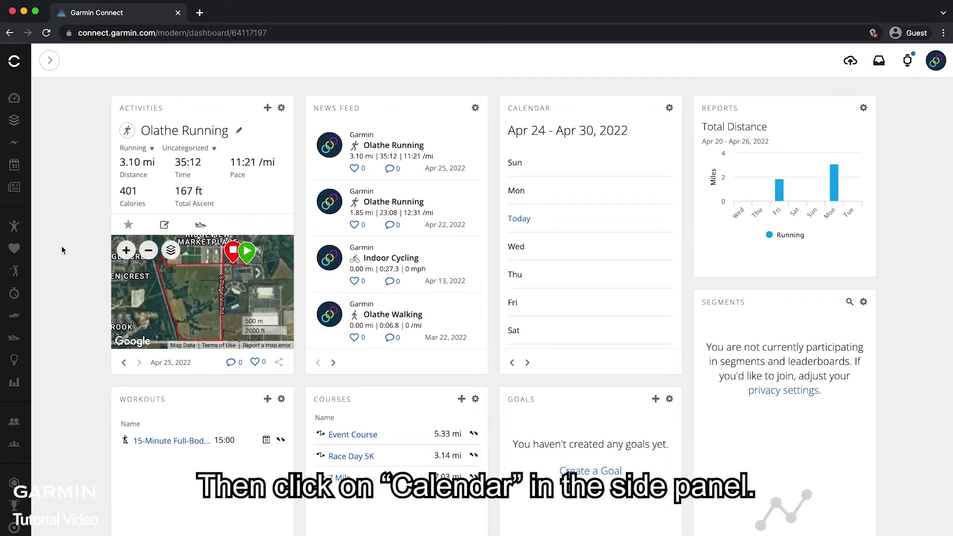
{"action": "left_click", "coordinate": [49, 65]}
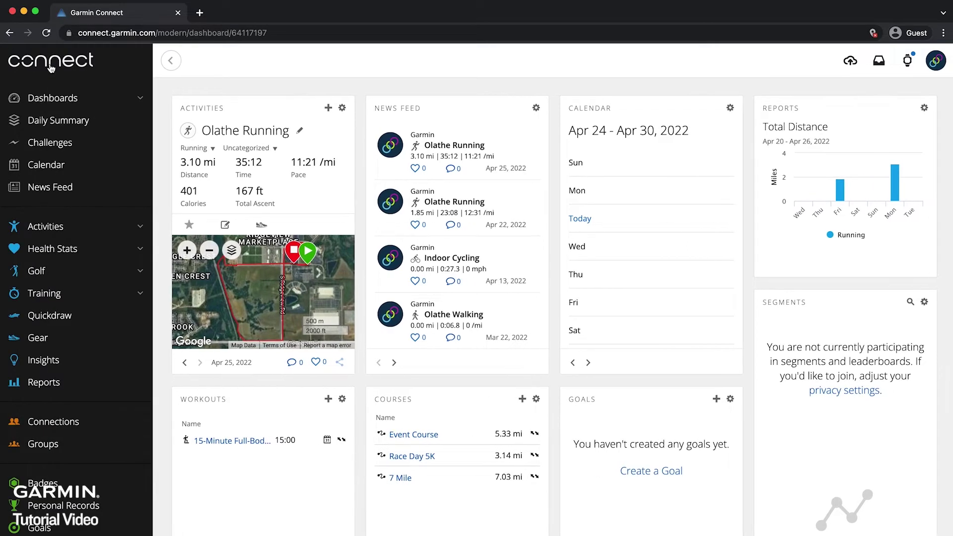
{"action": "left_click", "coordinate": [35, 167]}
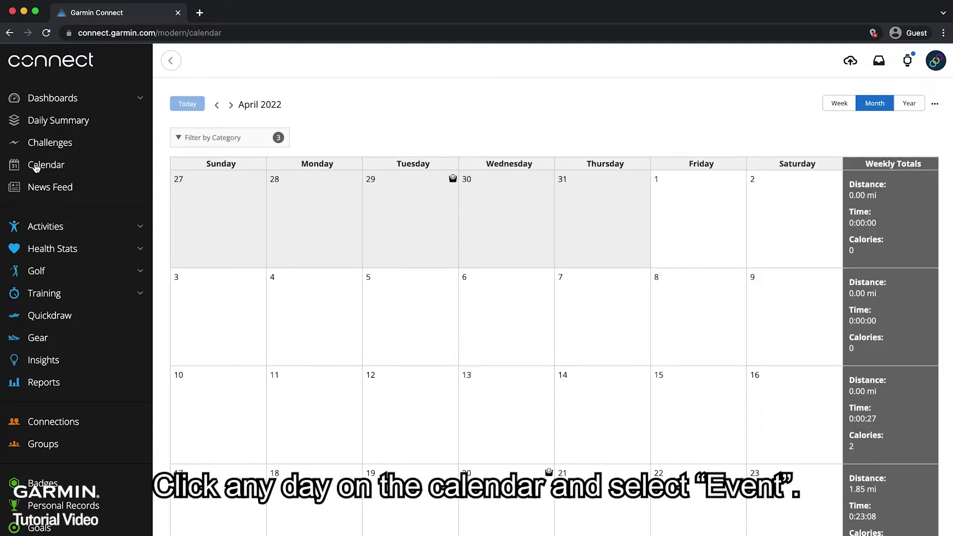
{"action": "scroll", "coordinate": [633, 359], "scroll_direction": "down", "scroll_amount": 1}
{"action": "scroll", "coordinate": [634, 359], "scroll_direction": "down", "scroll_amount": 3}
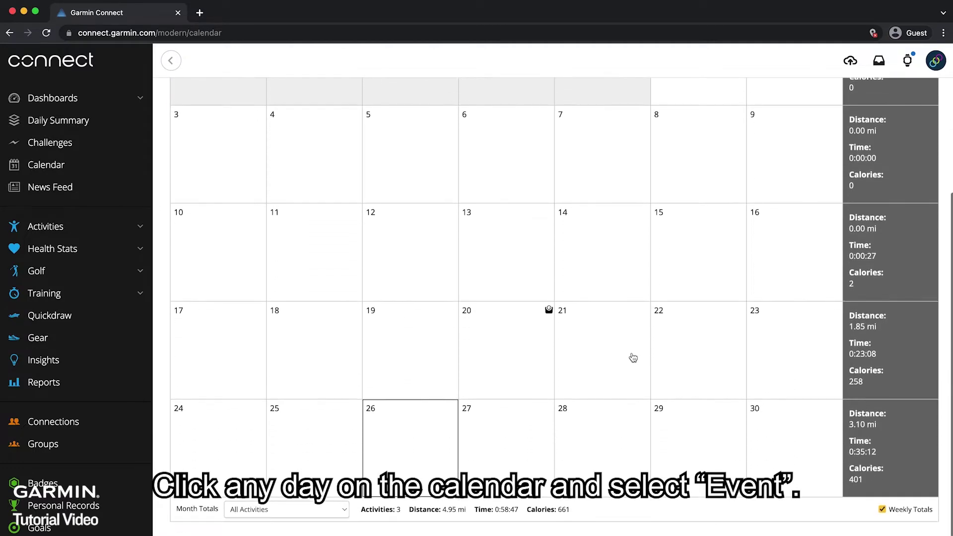
Begin adding an event on the April 30 calendar cell
{"action": "left_click", "coordinate": [785, 448]}
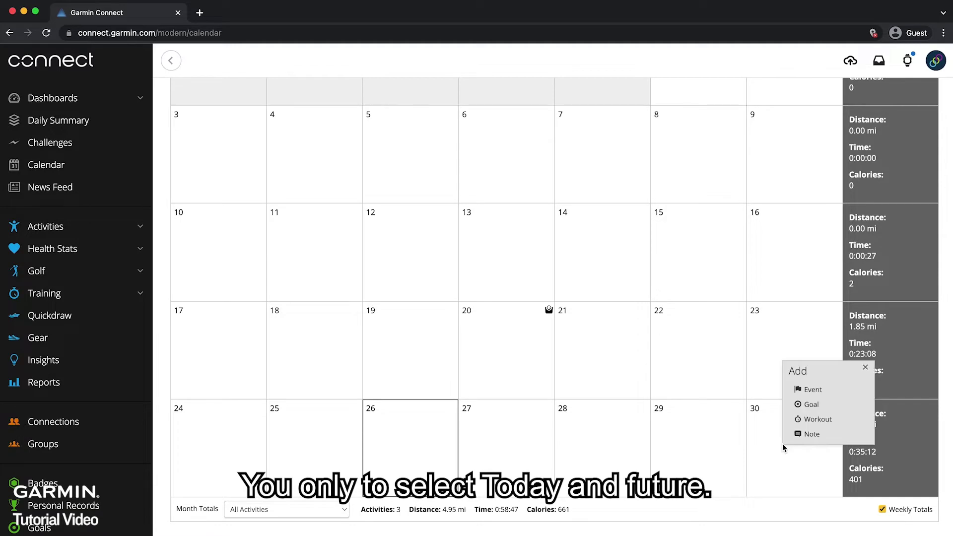
{"action": "left_click", "coordinate": [808, 390]}
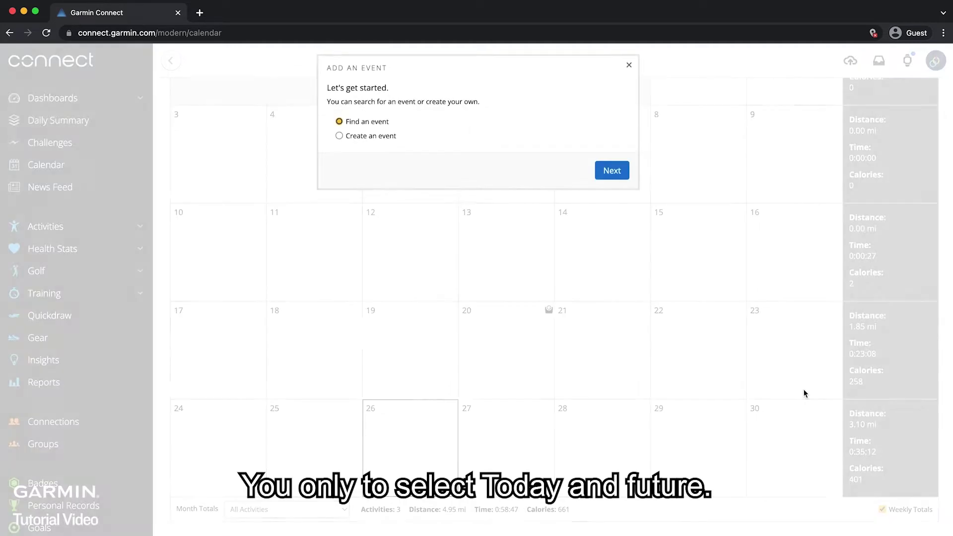
Search existing Running events, pick the 7 Mile Race on May 29, 2022 and add it to the calendar
{"action": "left_click", "coordinate": [612, 173]}
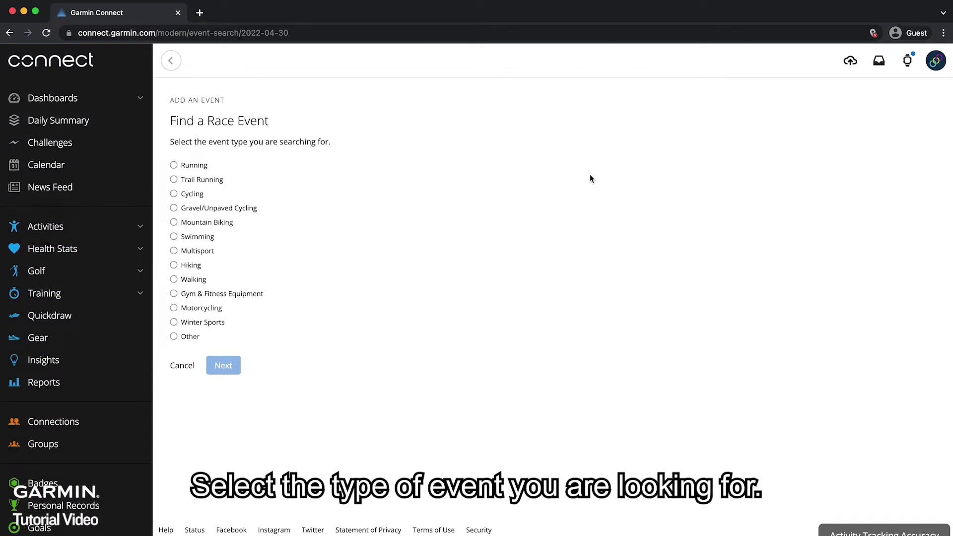
{"action": "left_click", "coordinate": [183, 167]}
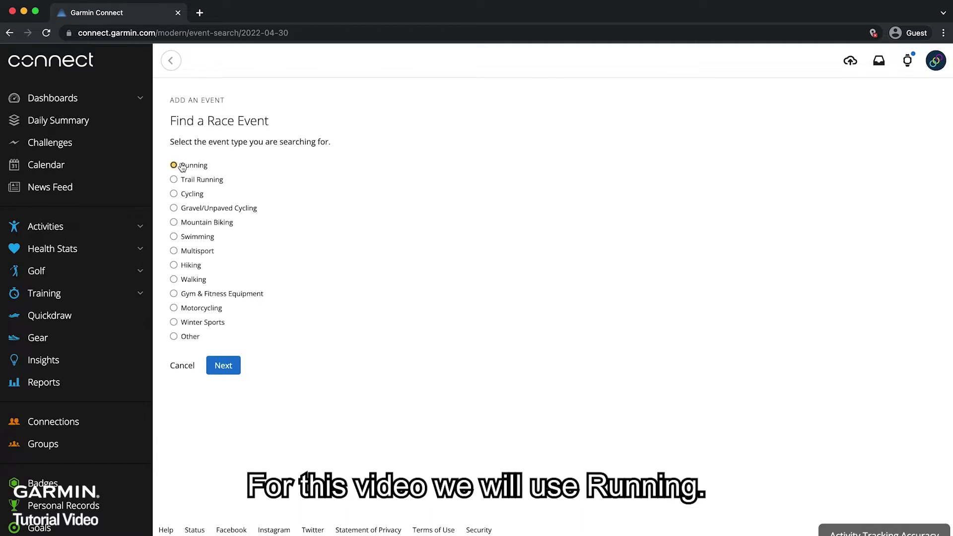
{"action": "left_click", "coordinate": [223, 366]}
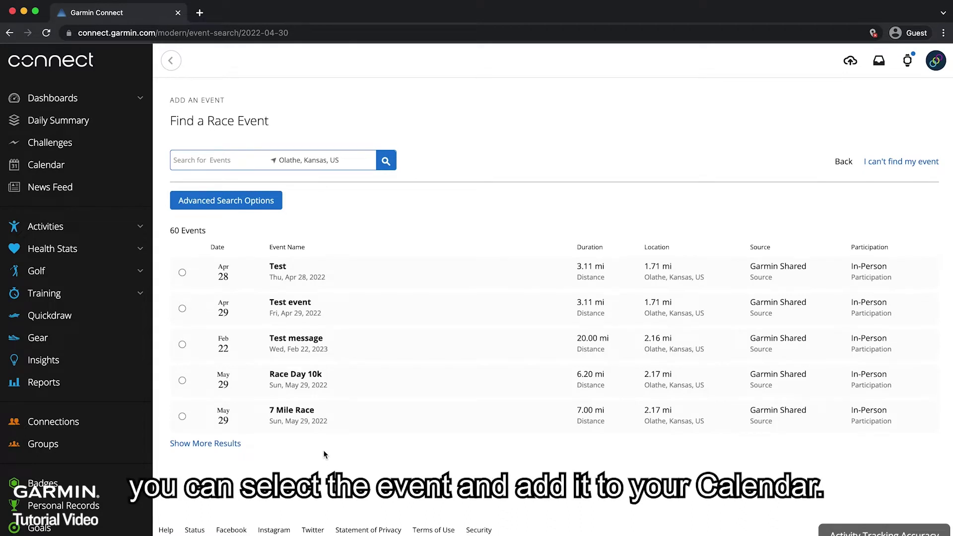
{"action": "left_click", "coordinate": [183, 418]}
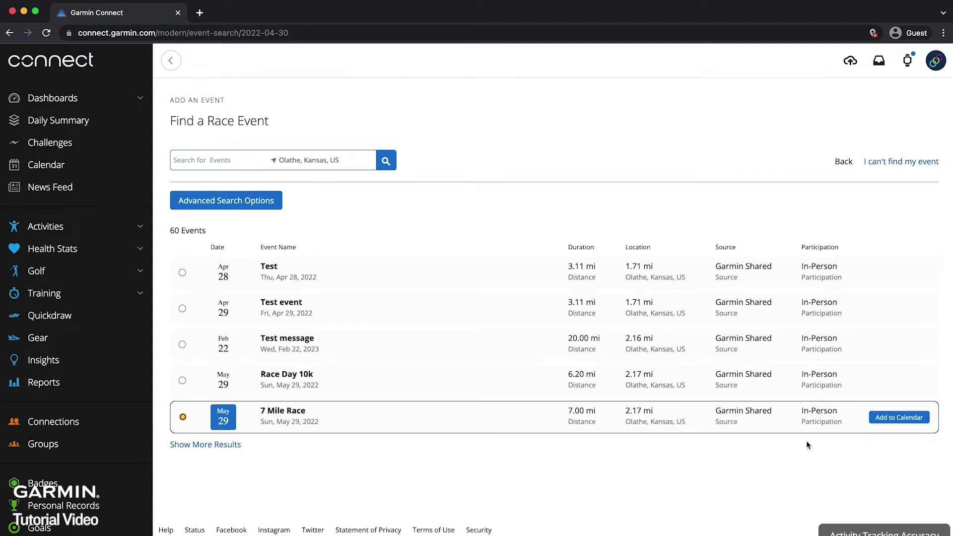
{"action": "left_click", "coordinate": [888, 419]}
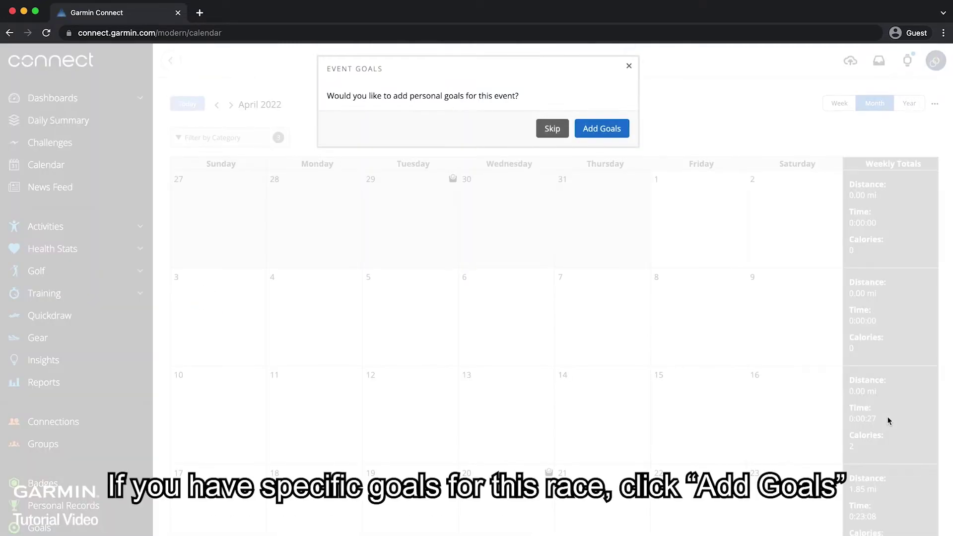
Save a 1:00:00 finish-time goal for the 7 Mile Race and make it the primary event
{"action": "left_click", "coordinate": [614, 134]}
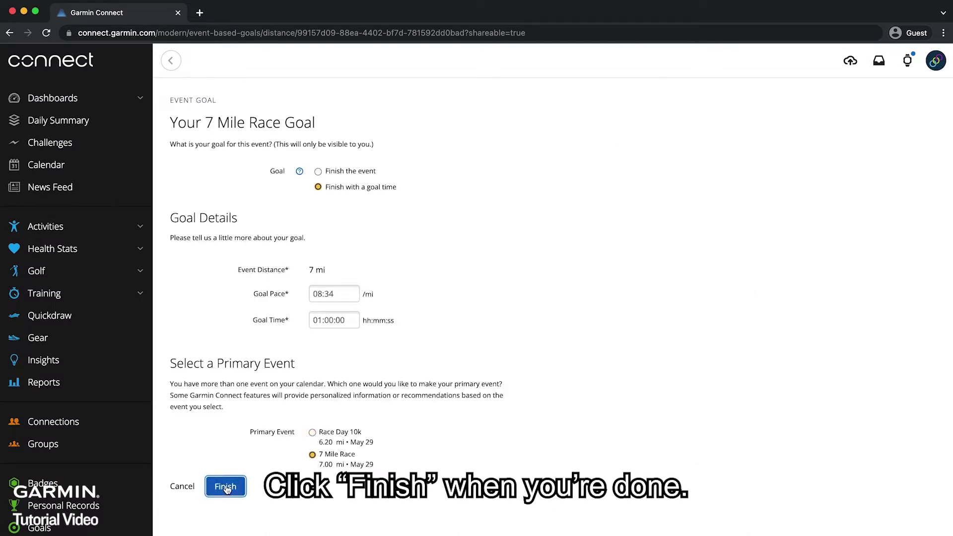
{"action": "left_click", "coordinate": [227, 489]}
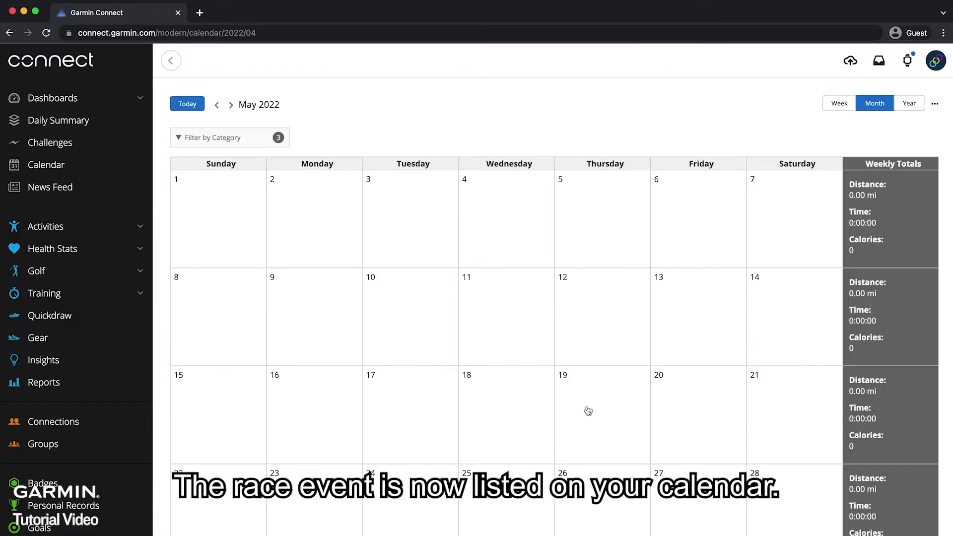
{"action": "scroll", "coordinate": [588, 411], "scroll_direction": "down", "scroll_amount": 4}
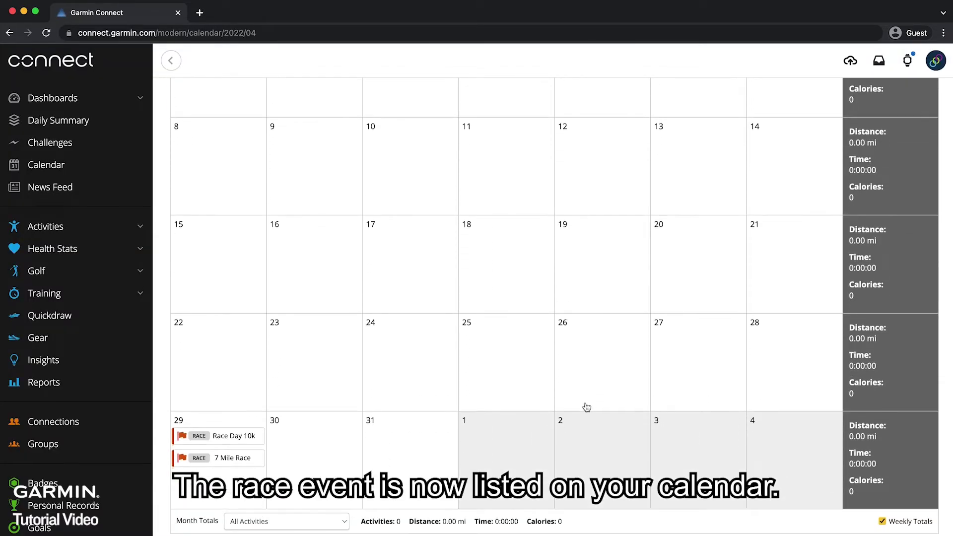
View the 7 Mile Race event details from the May 29 calendar row
{"action": "left_click", "coordinate": [240, 462]}
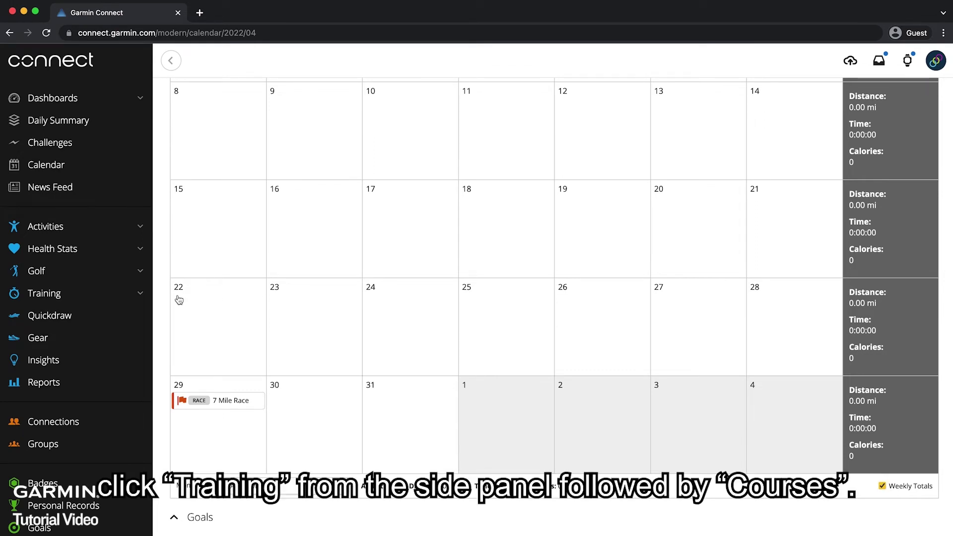
Go to Training > Courses, view the 7 Mile course and show its more-actions menu
{"action": "left_click", "coordinate": [113, 294]}
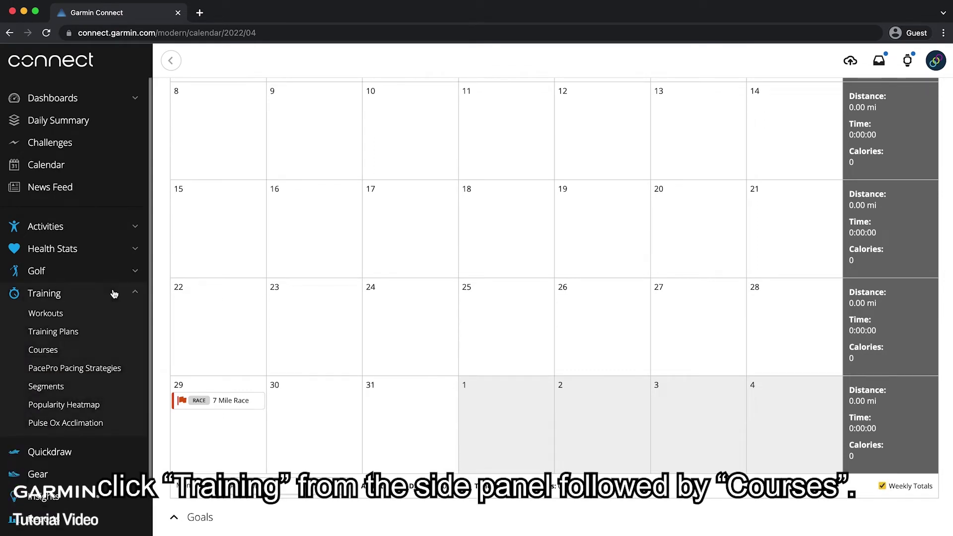
{"action": "left_click", "coordinate": [54, 351]}
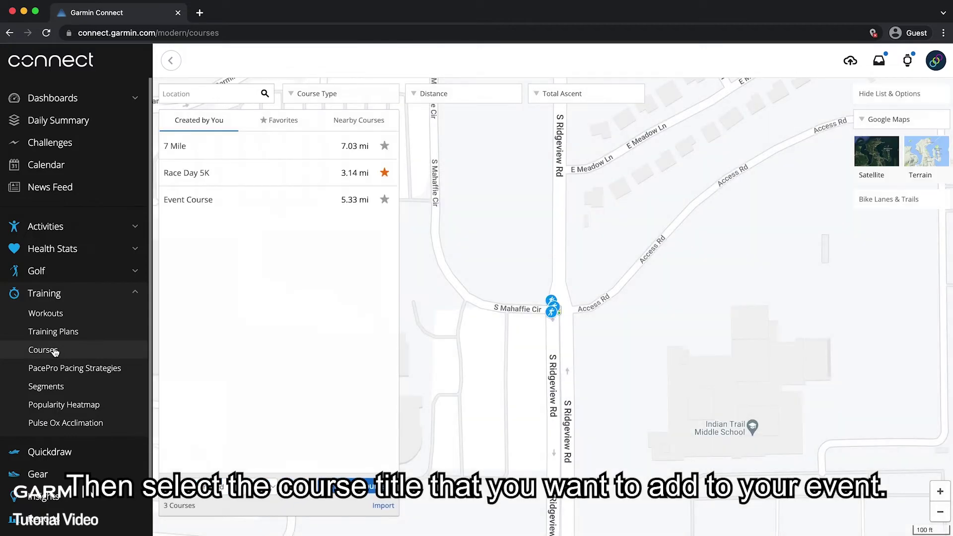
{"action": "left_click", "coordinate": [175, 146]}
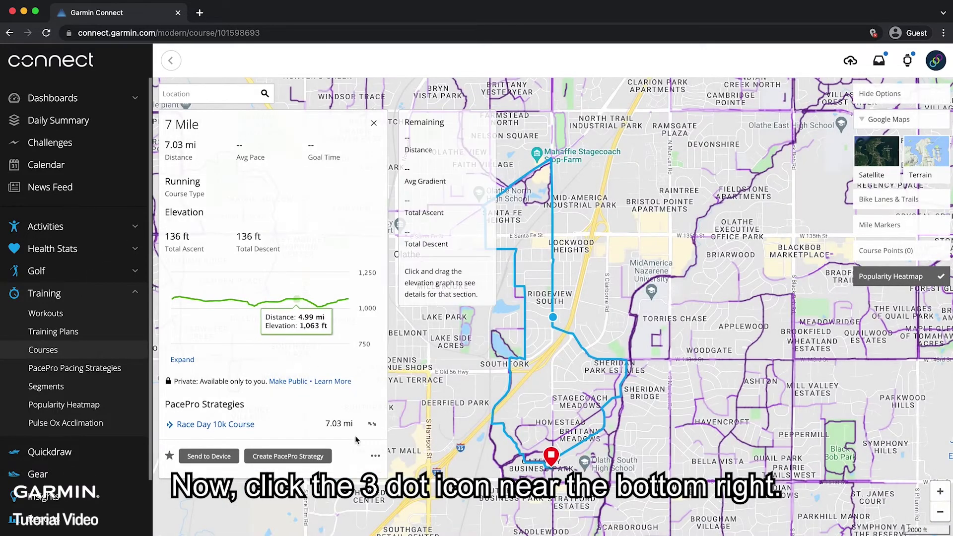
{"action": "left_click", "coordinate": [375, 457]}
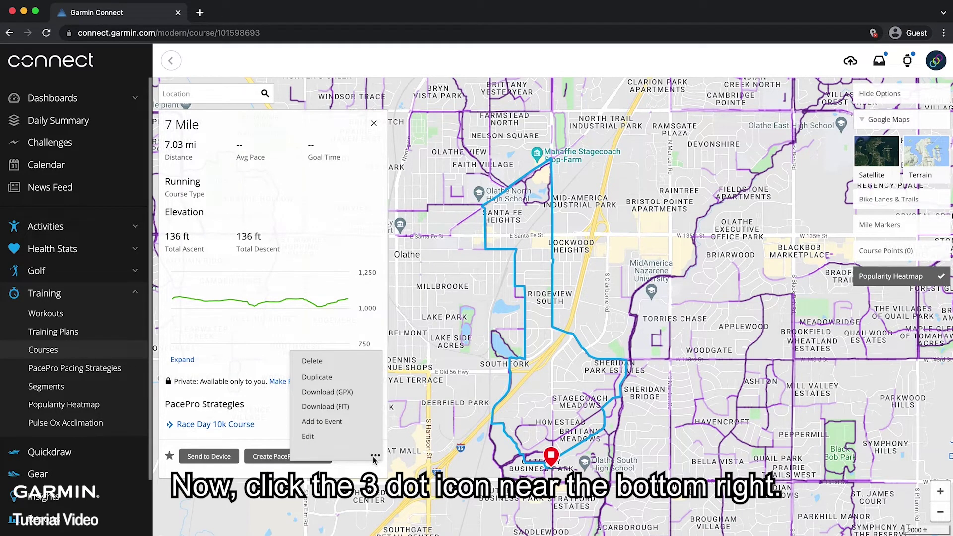
Add the 7 Mile course to the 7 Mile Race event and make the course visible to everyone
{"action": "left_click", "coordinate": [341, 425]}
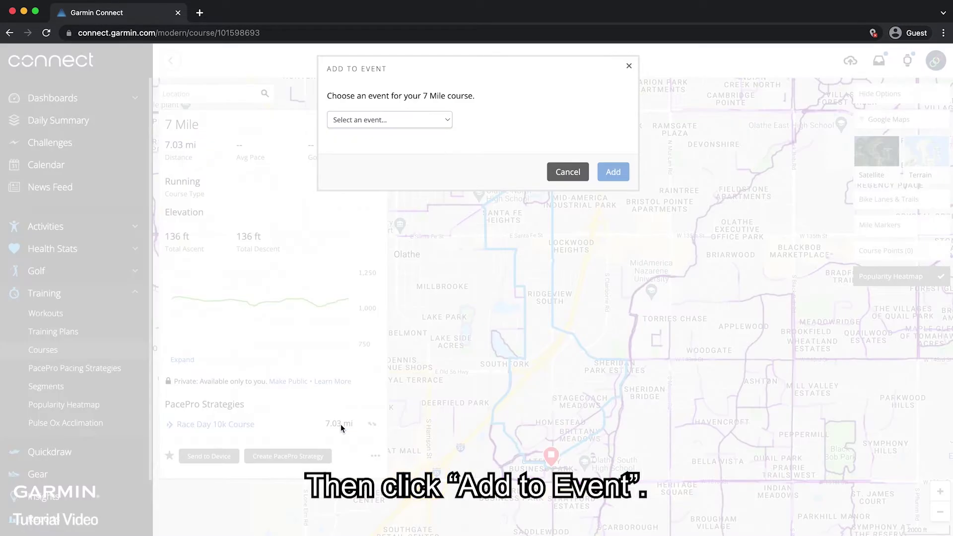
{"action": "left_click", "coordinate": [400, 120]}
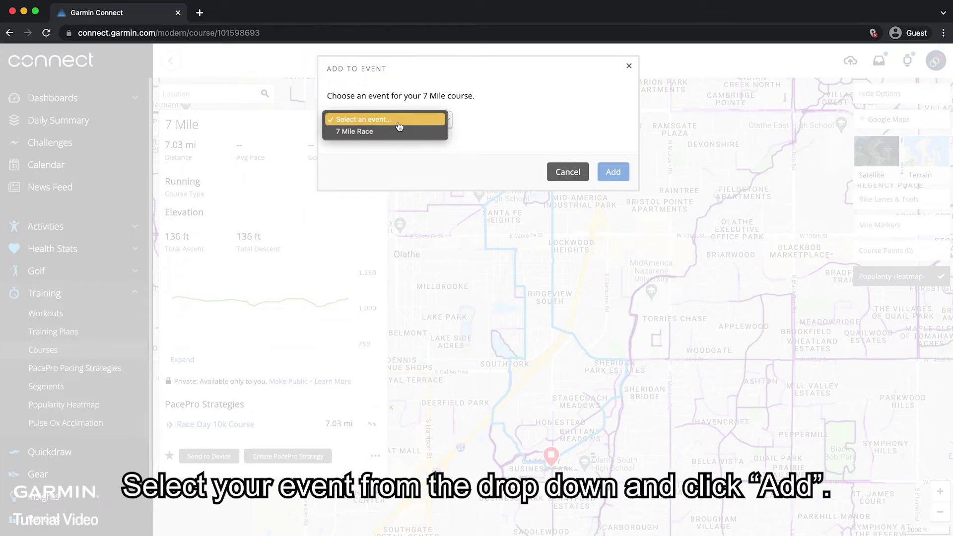
{"action": "left_click", "coordinate": [396, 132]}
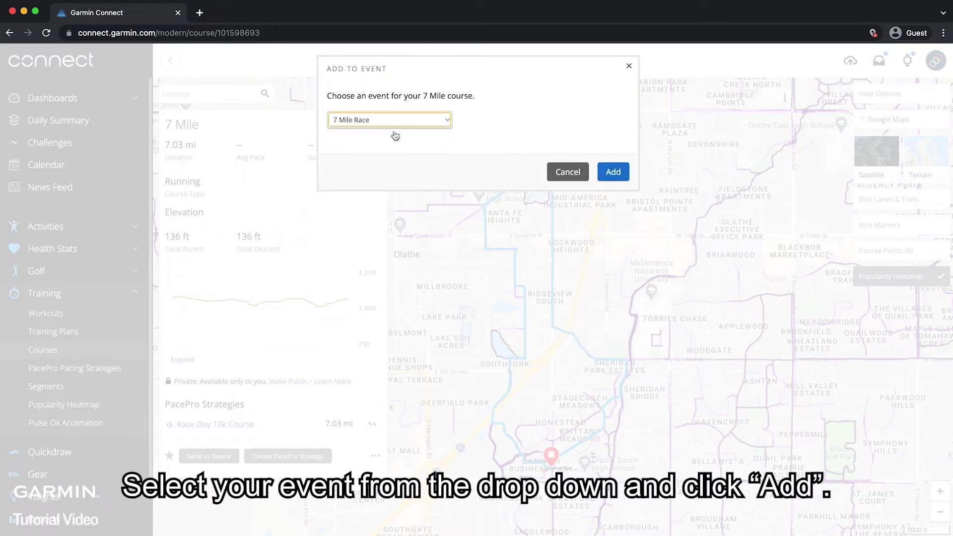
{"action": "left_click", "coordinate": [613, 174]}
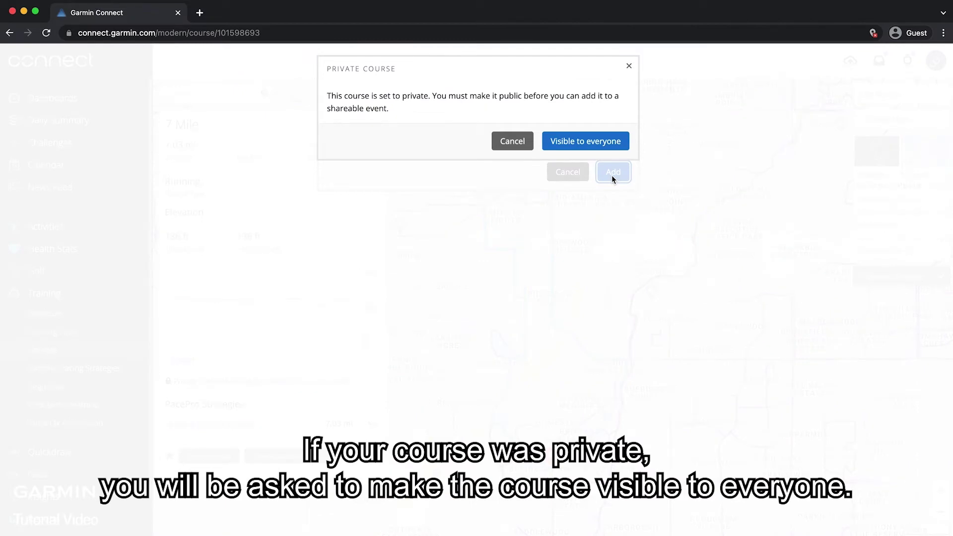
{"action": "left_click", "coordinate": [592, 142]}
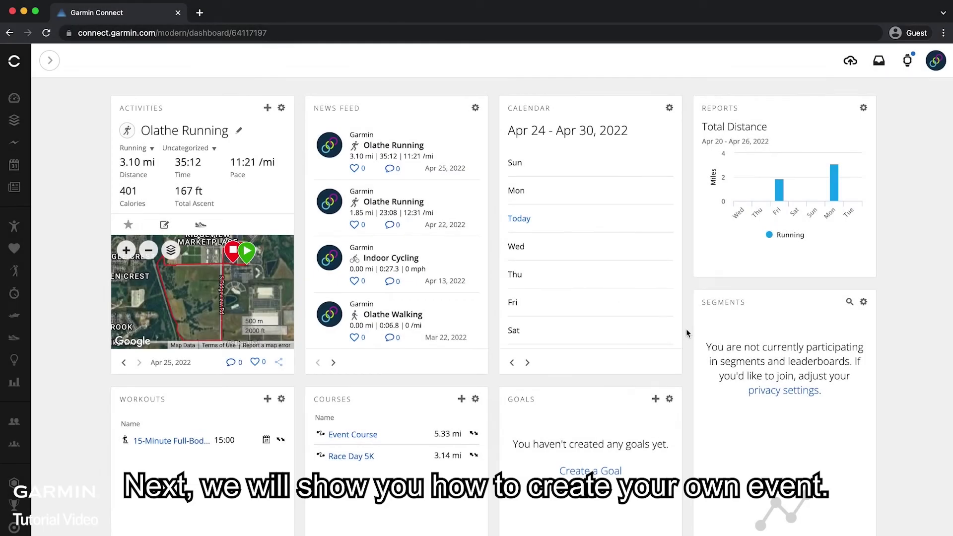
Return to the calendar and begin adding an event on April 30
{"action": "left_click", "coordinate": [50, 63]}
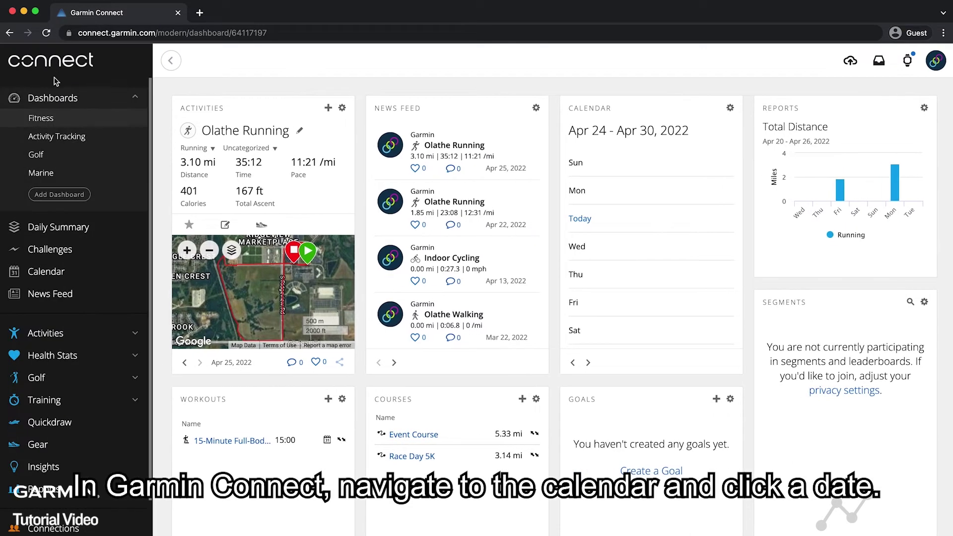
{"action": "left_click", "coordinate": [43, 274]}
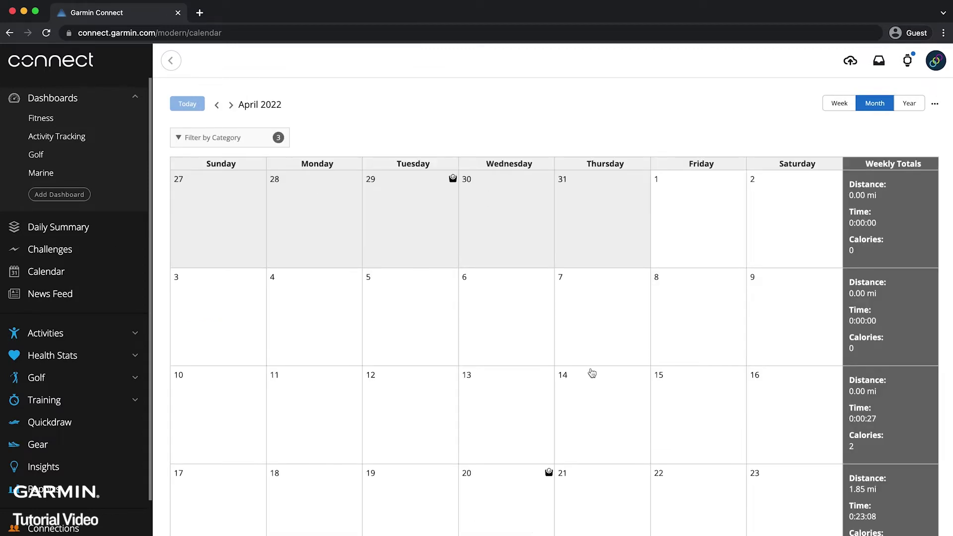
{"action": "scroll", "coordinate": [592, 375], "scroll_direction": "down", "scroll_amount": 3}
{"action": "scroll", "coordinate": [592, 374], "scroll_direction": "down", "scroll_amount": 2}
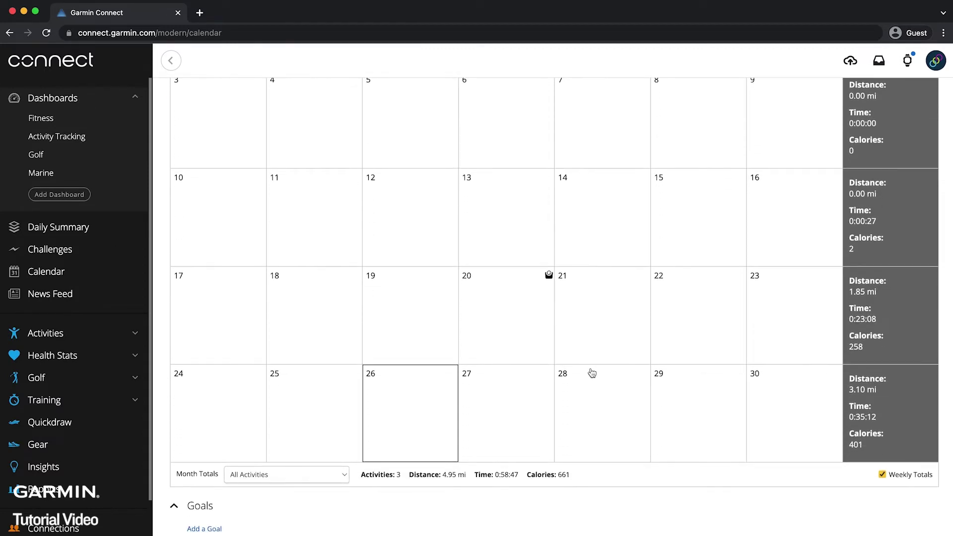
{"action": "left_click", "coordinate": [781, 408]}
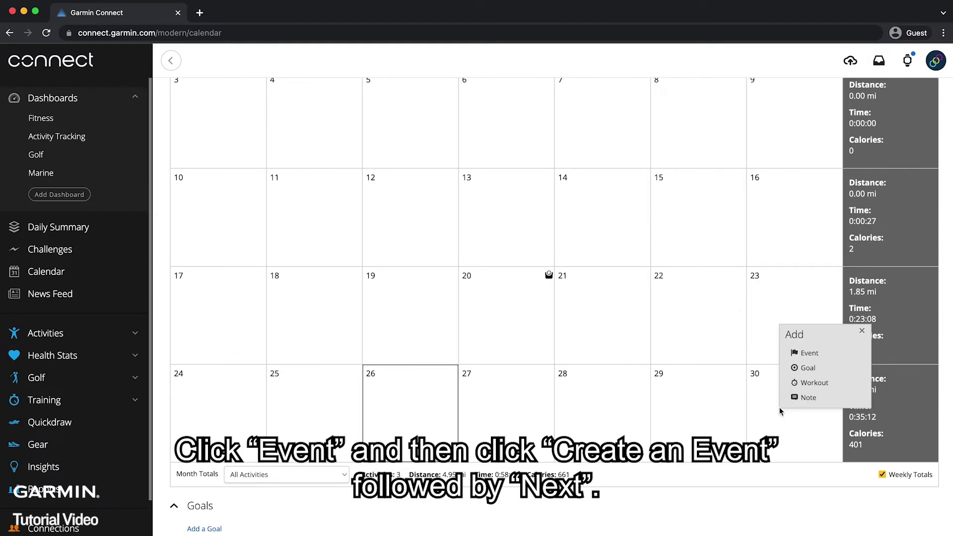
{"action": "left_click", "coordinate": [803, 355]}
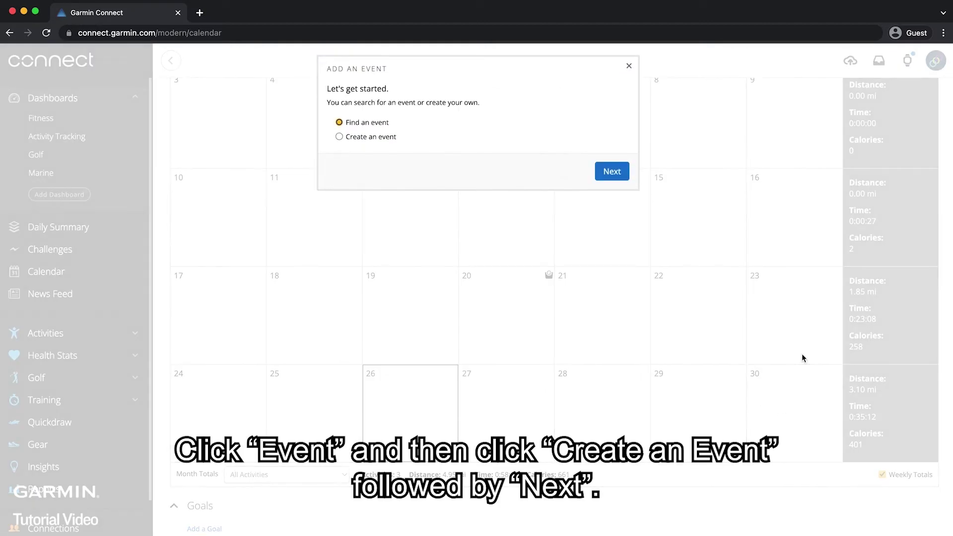
Create a new Running event and attach the saved Race Day 5K course to it
{"action": "left_click", "coordinate": [340, 138]}
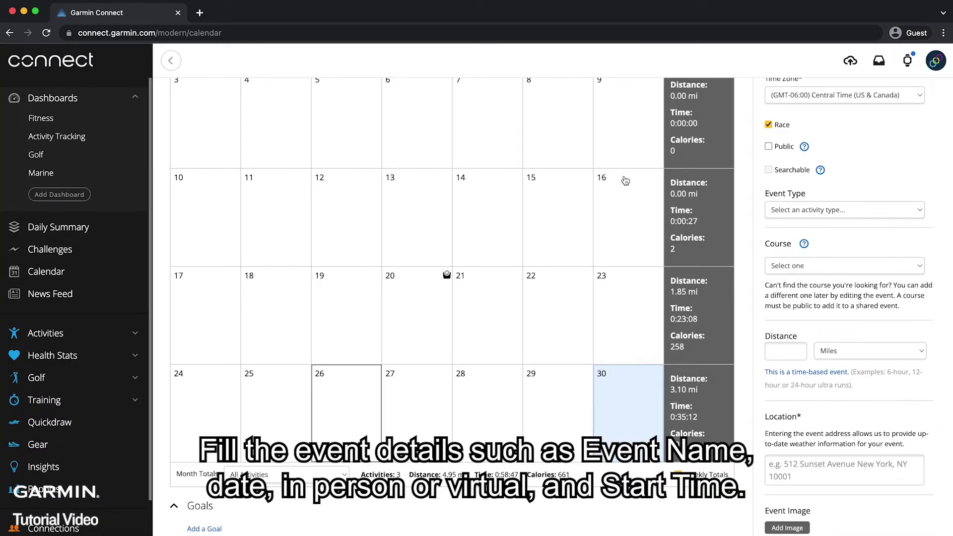
{"action": "scroll", "coordinate": [876, 191], "scroll_direction": "up", "scroll_amount": 5}
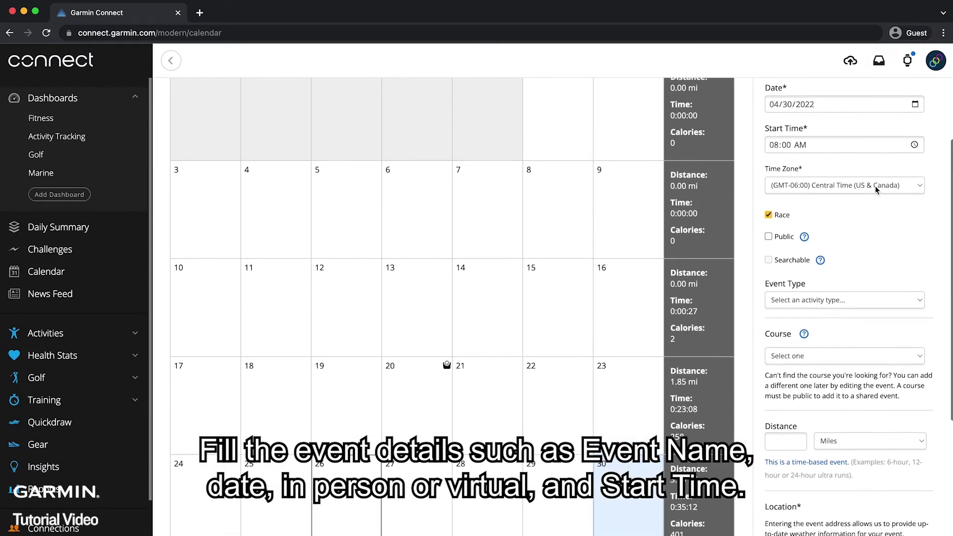
{"action": "scroll", "coordinate": [876, 186], "scroll_direction": "up", "scroll_amount": 1}
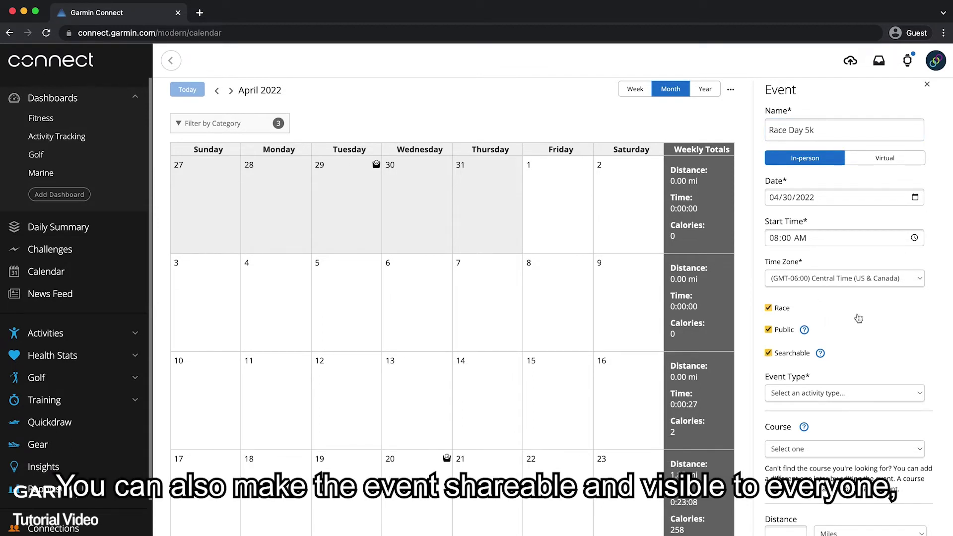
{"action": "scroll", "coordinate": [941, 342], "scroll_direction": "down", "scroll_amount": 3}
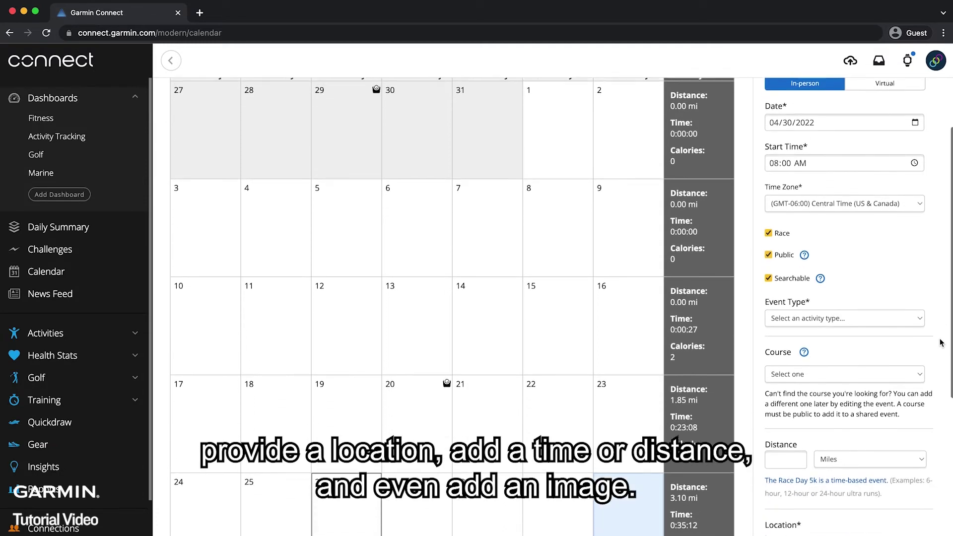
{"action": "left_click", "coordinate": [899, 283]}
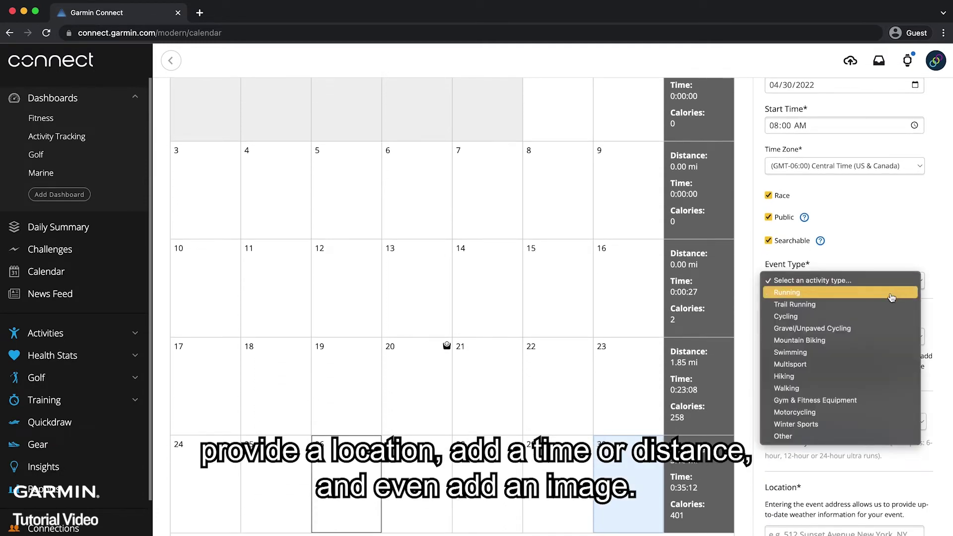
{"action": "left_click", "coordinate": [891, 299]}
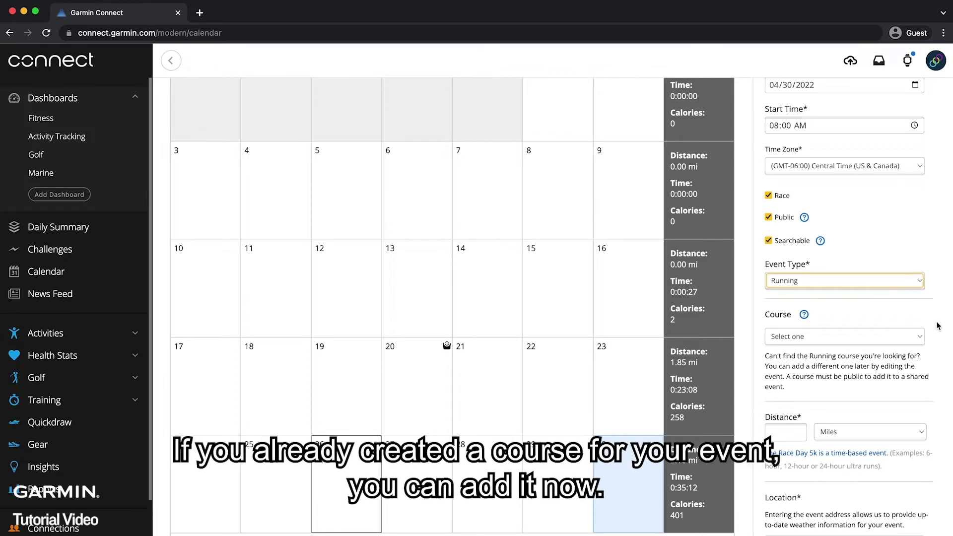
{"action": "scroll", "coordinate": [938, 326], "scroll_direction": "down", "scroll_amount": 2}
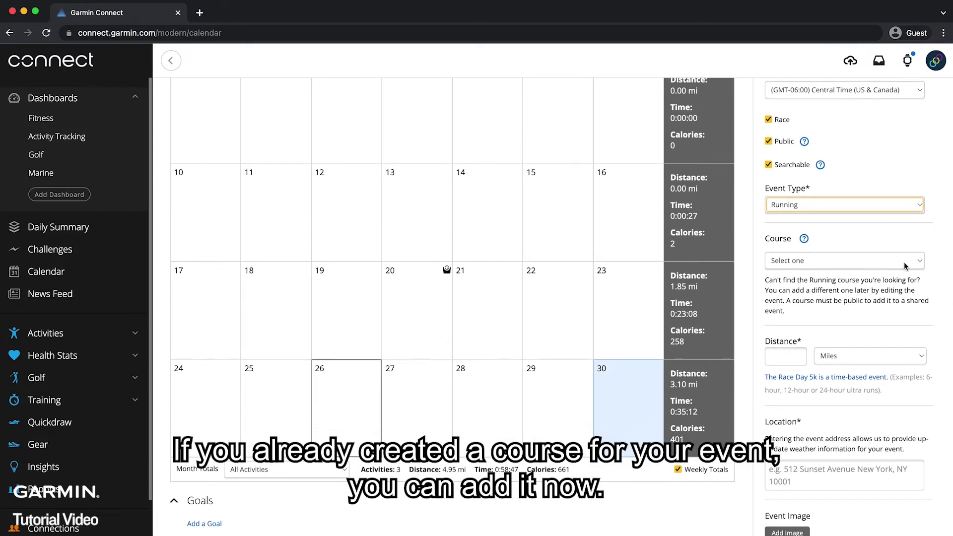
{"action": "left_click", "coordinate": [906, 268]}
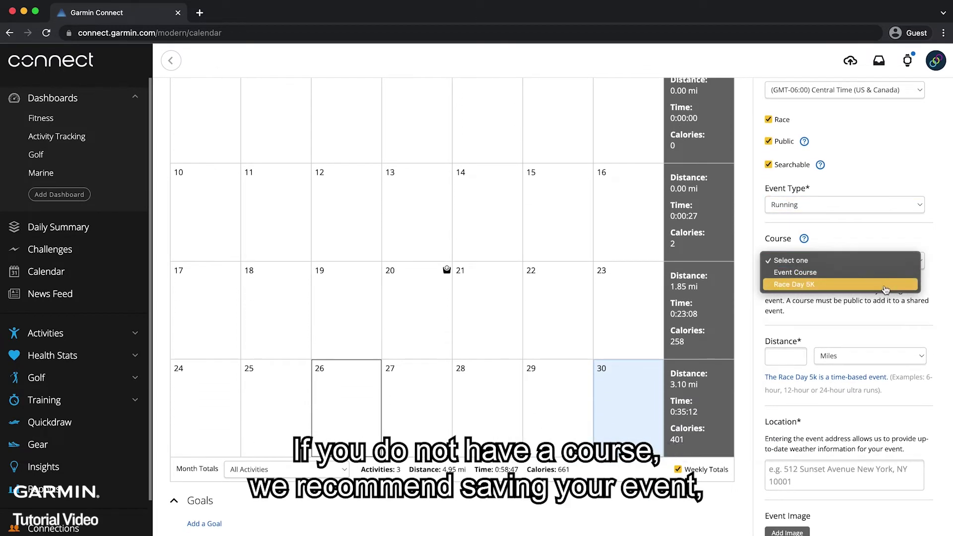
{"action": "left_click", "coordinate": [885, 289]}
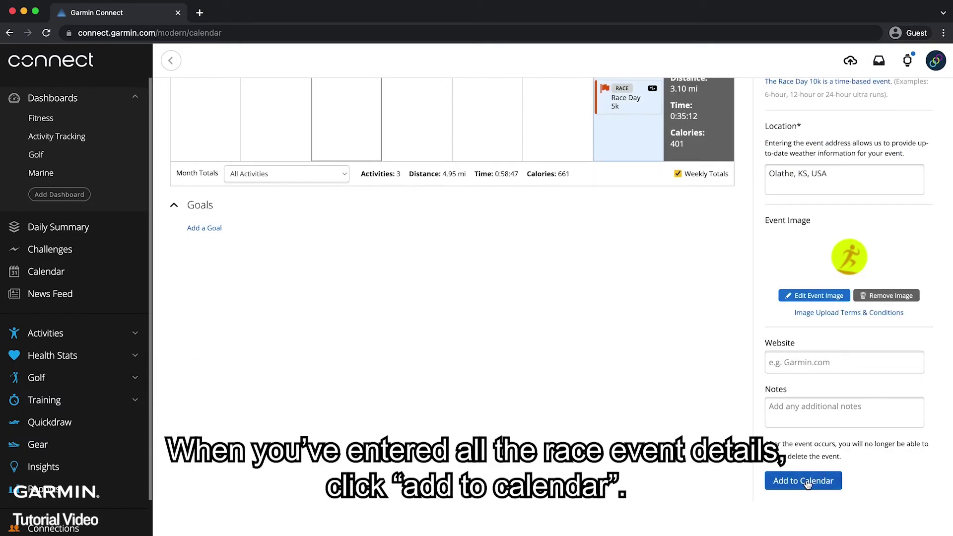
Add the Race Day 5K event to the calendar, skipping personal goals
{"action": "left_click", "coordinate": [808, 483]}
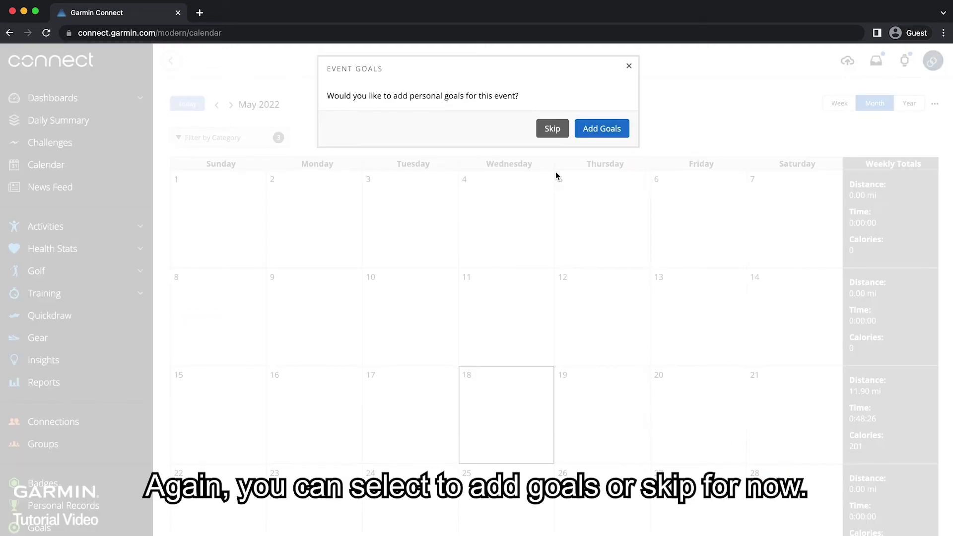
{"action": "left_click", "coordinate": [558, 132]}
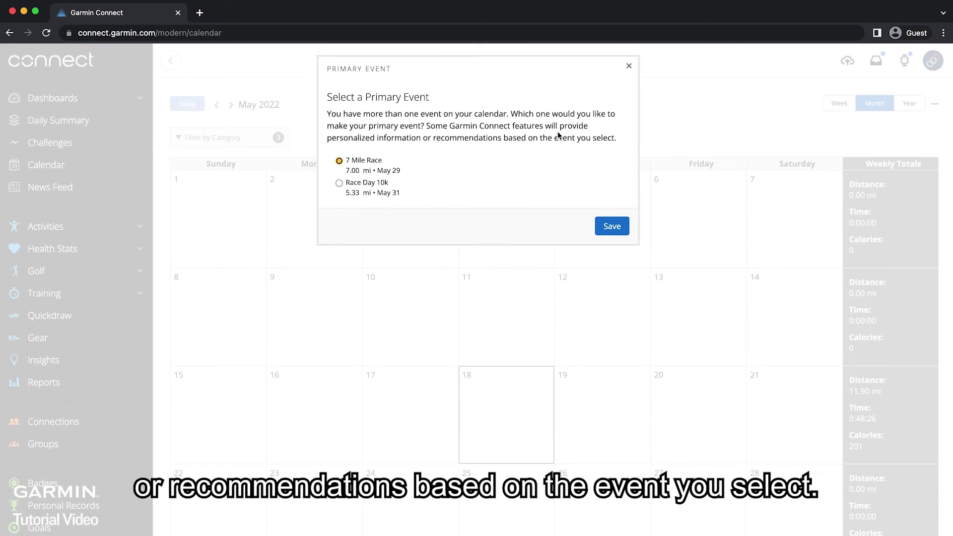
Save 7 Mile Race as the primary event, returning to the May 2022 calendar
{"action": "left_click", "coordinate": [609, 228]}
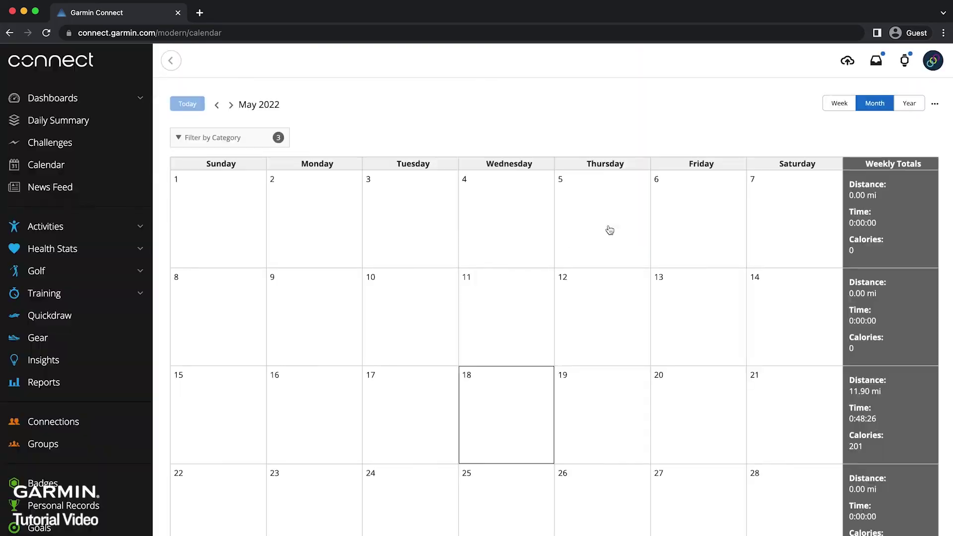